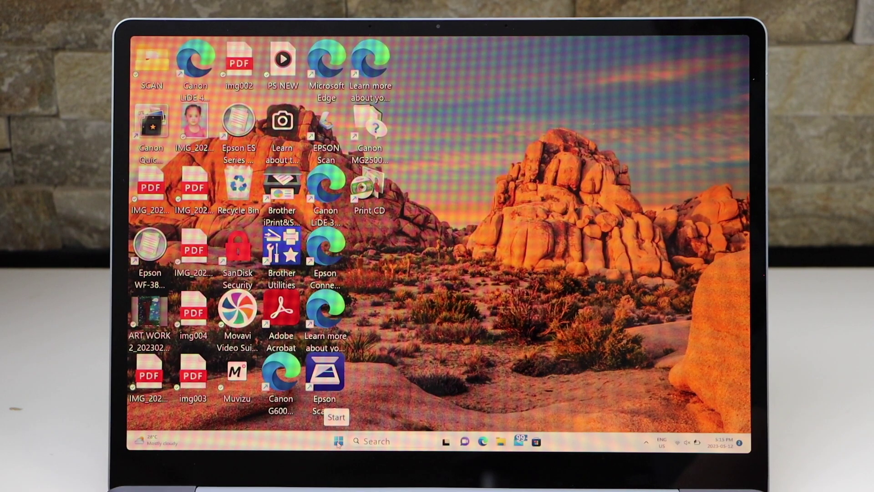
Add a device from Printers & scanners and open the HP LaserJet M203-M206 settings page
click(337, 440)
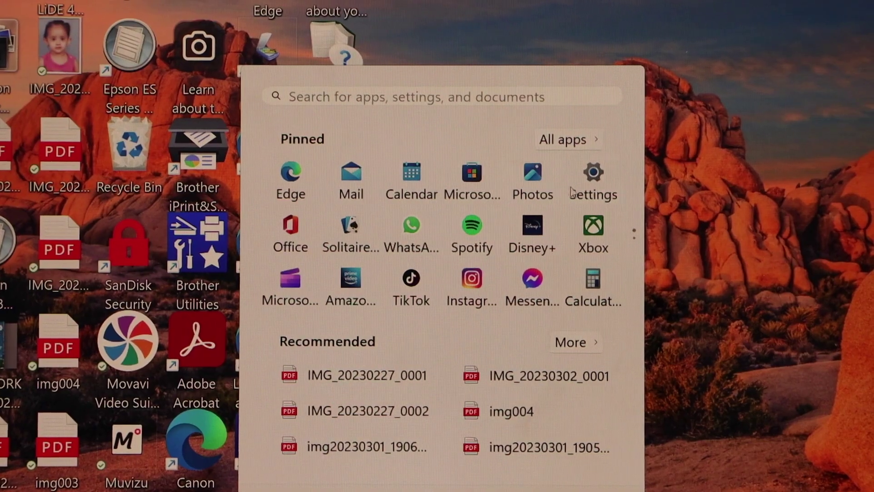
click(574, 191)
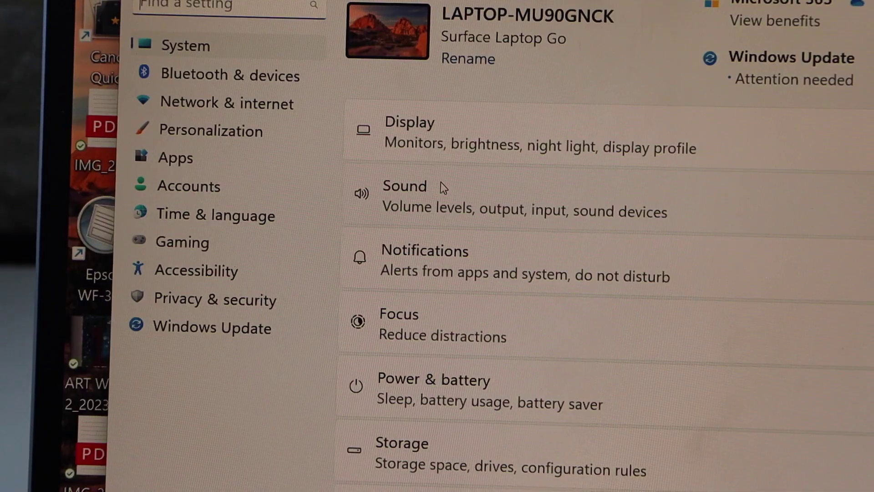
click(229, 80)
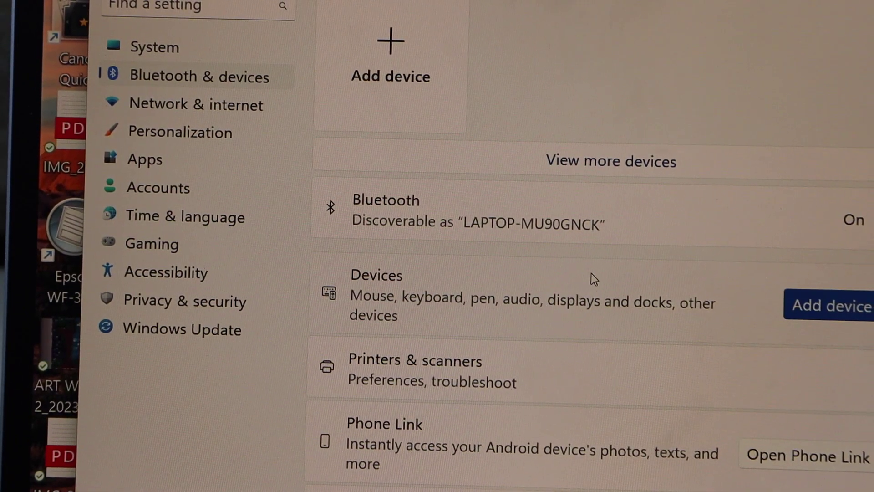
click(458, 368)
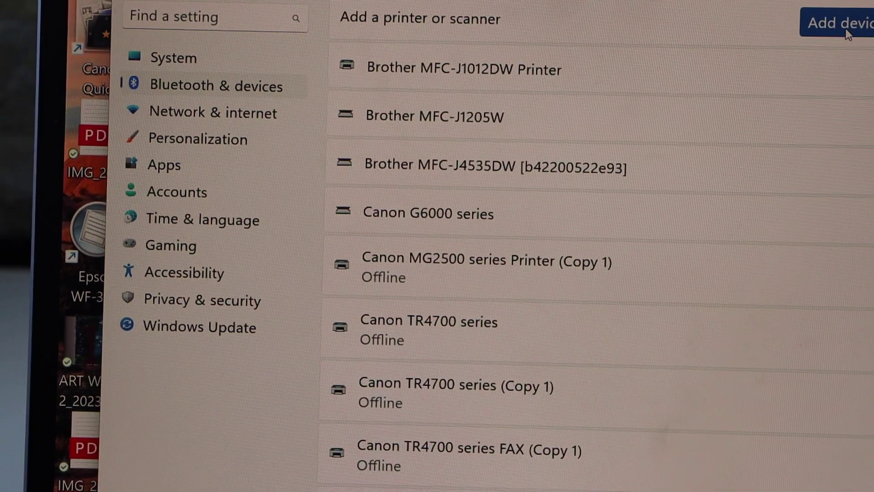
click(847, 33)
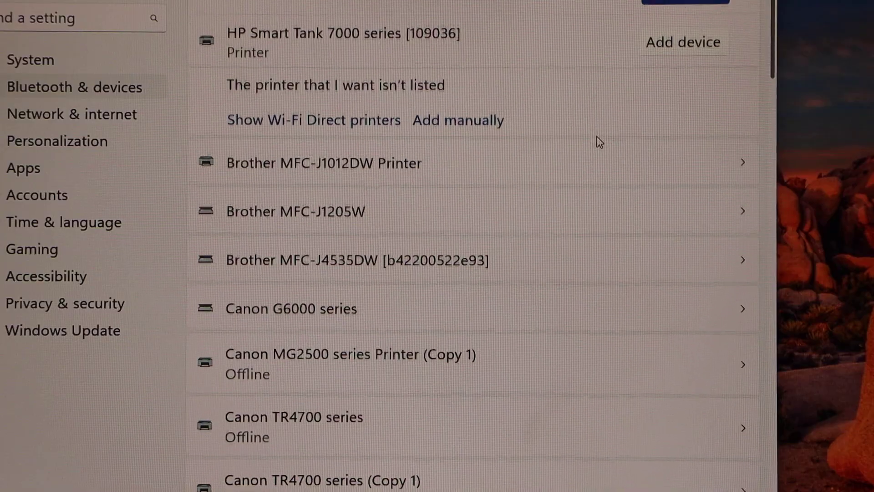
scroll(596, 141, down, 1)
scroll(596, 141, down, 3)
scroll(596, 141, down, 5)
scroll(596, 141, down, 4)
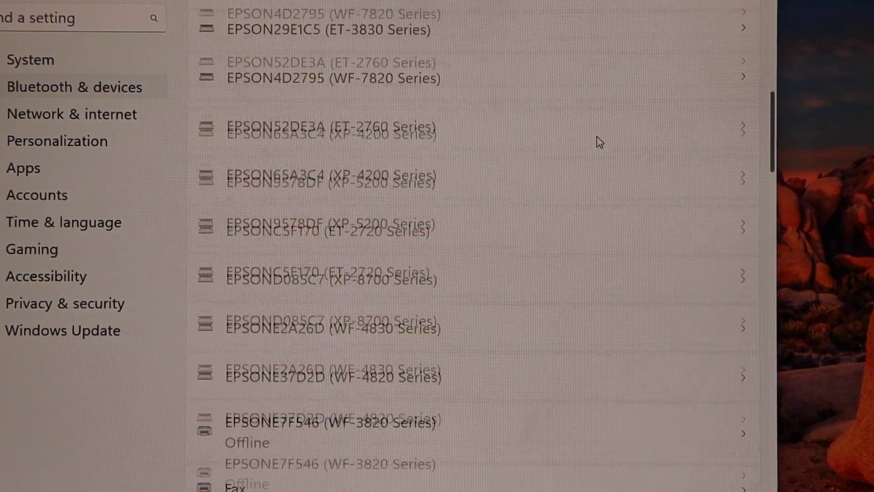
scroll(599, 141, down, 5)
scroll(596, 141, down, 1)
scroll(596, 141, down, 1)
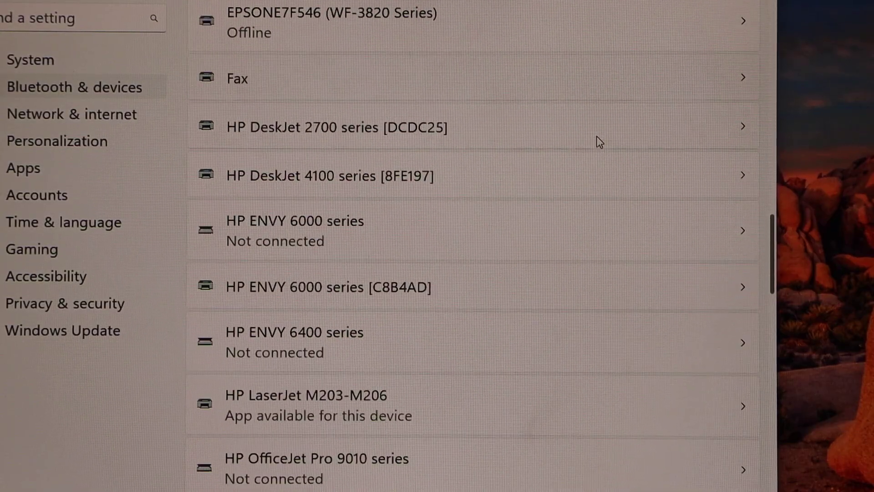
scroll(517, 407, down, 1)
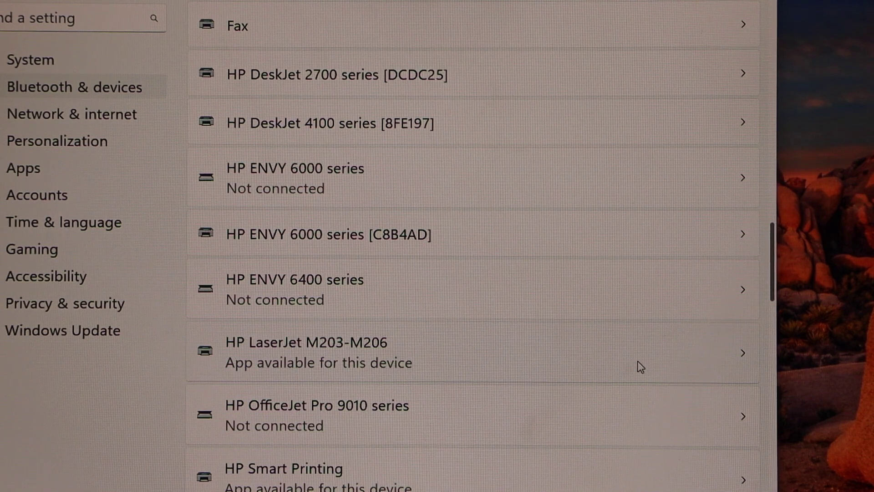
click(735, 354)
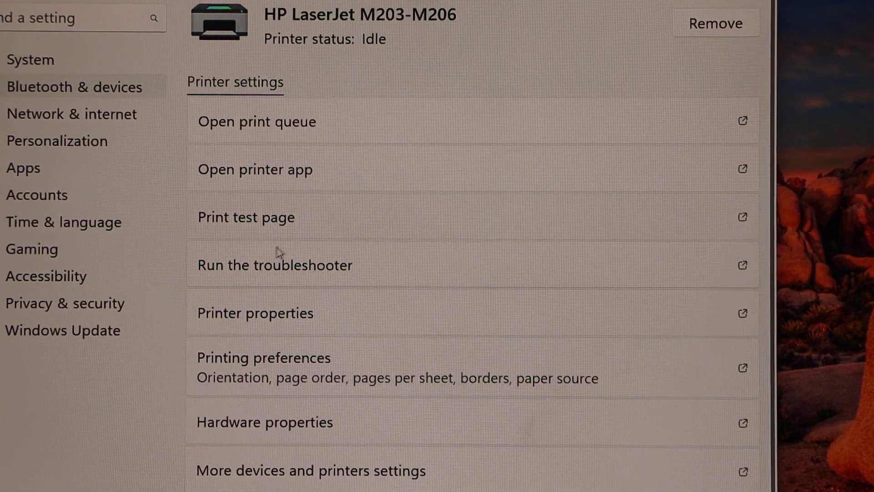
Print a test page on the HP LaserJet M203-M206
click(294, 217)
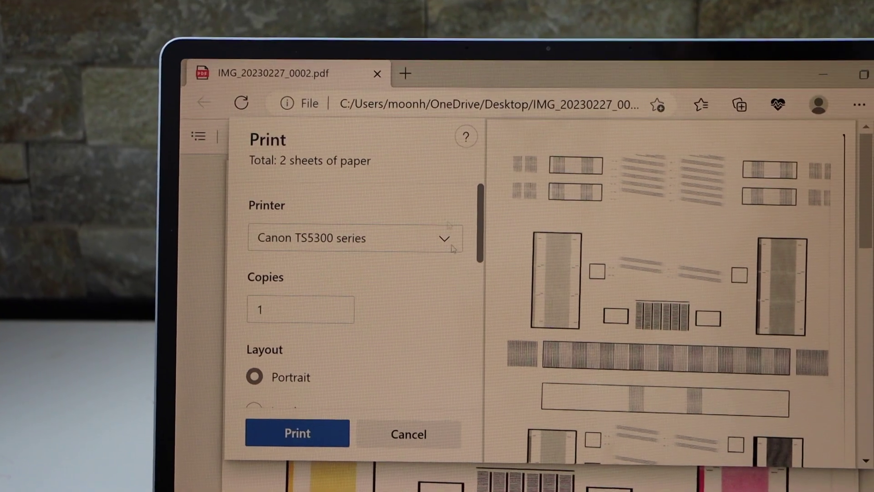
Print the PDF on the HP LaserJet two-sided, flipped on the long edge
click(438, 236)
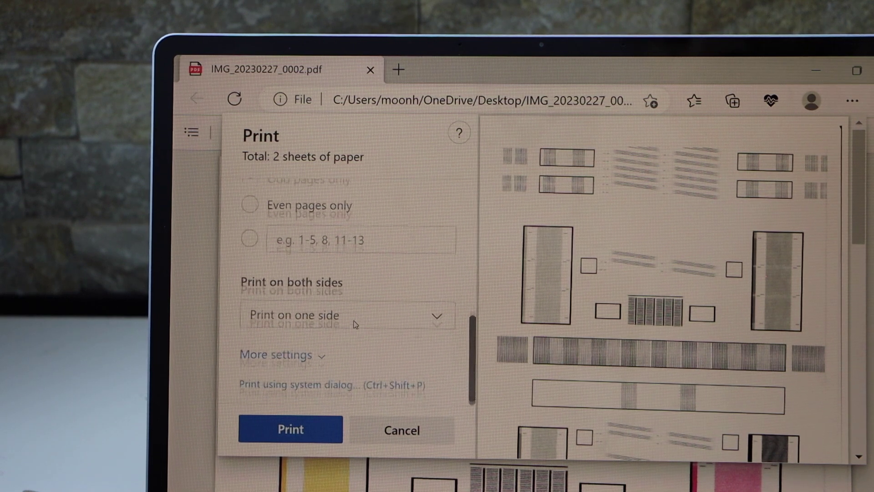
click(437, 319)
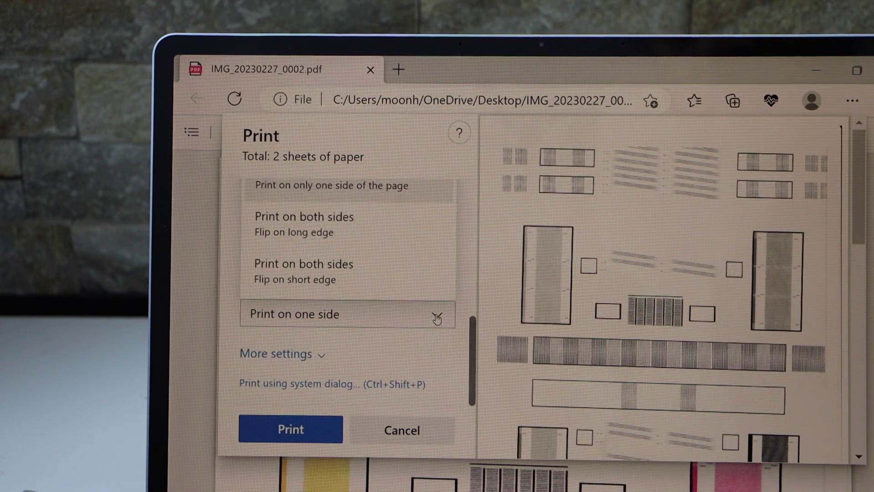
click(383, 233)
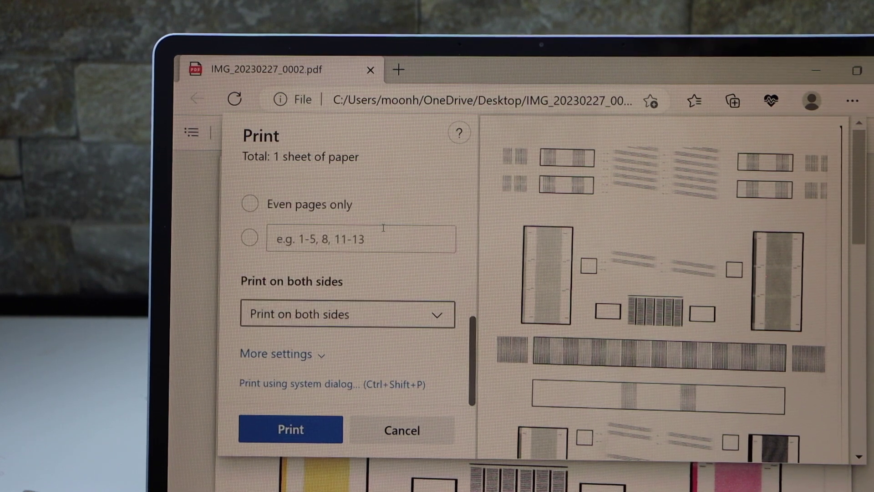
click(294, 433)
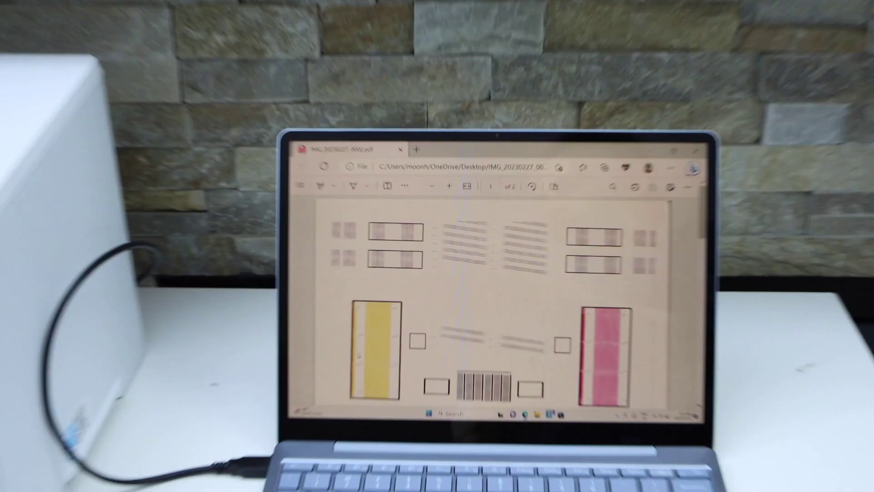